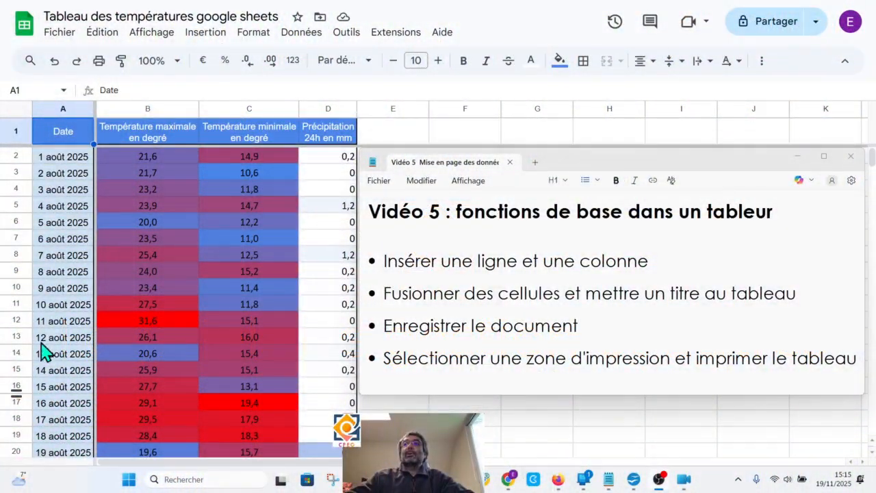
# Insert an empty row above the table's header row
pyautogui.moveTo(581, 160); pyautogui.dragTo(875, 301)
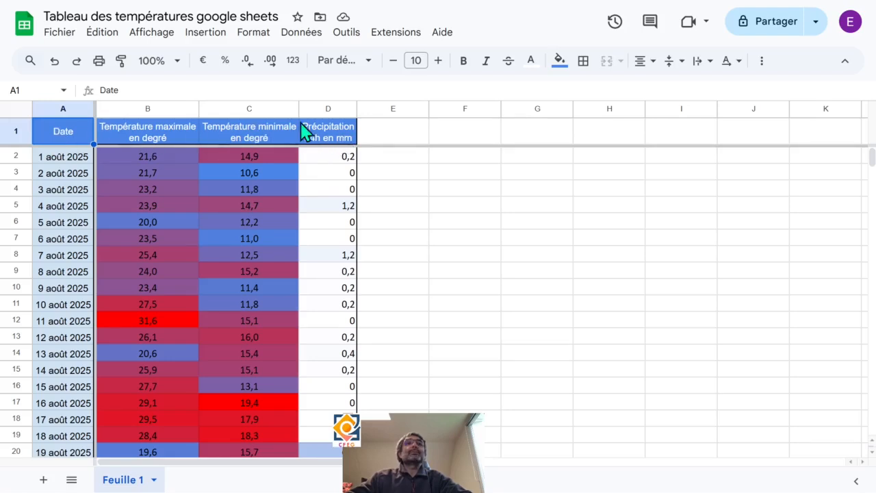
pyautogui.click(22, 130)
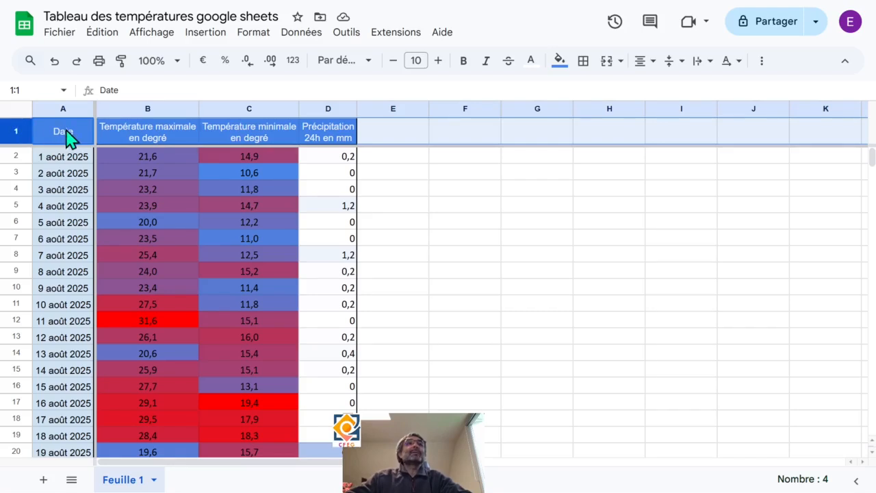
pyautogui.rightClick(15, 140)
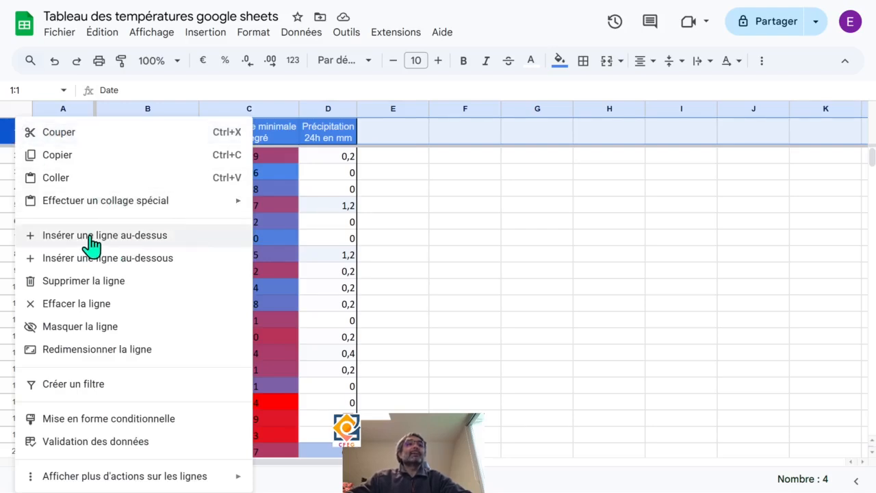
pyautogui.click(190, 236)
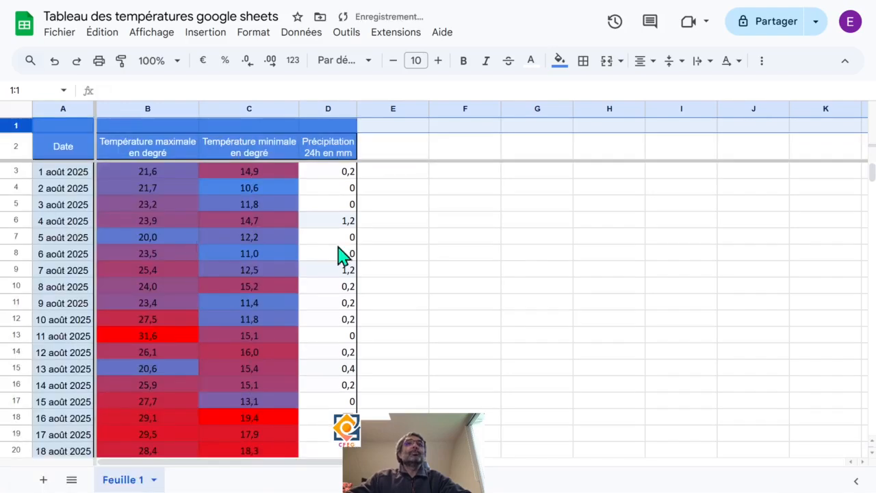
pyautogui.click(512, 238)
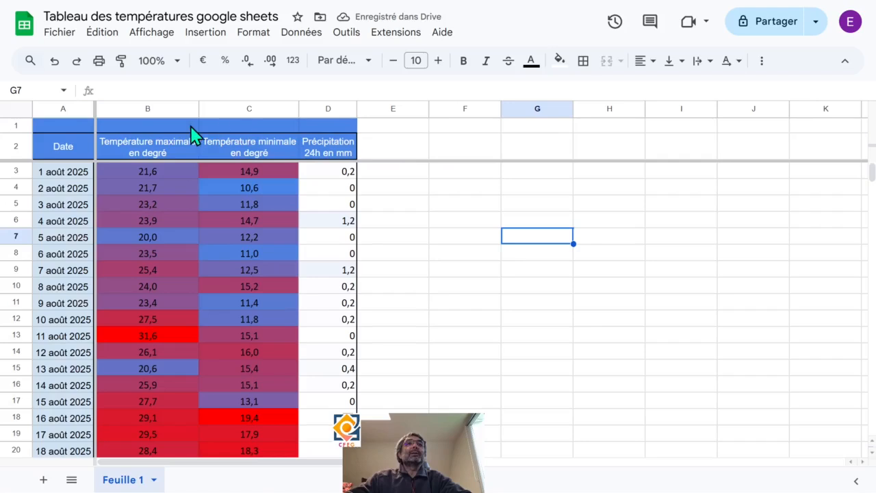
pyautogui.click(63, 127)
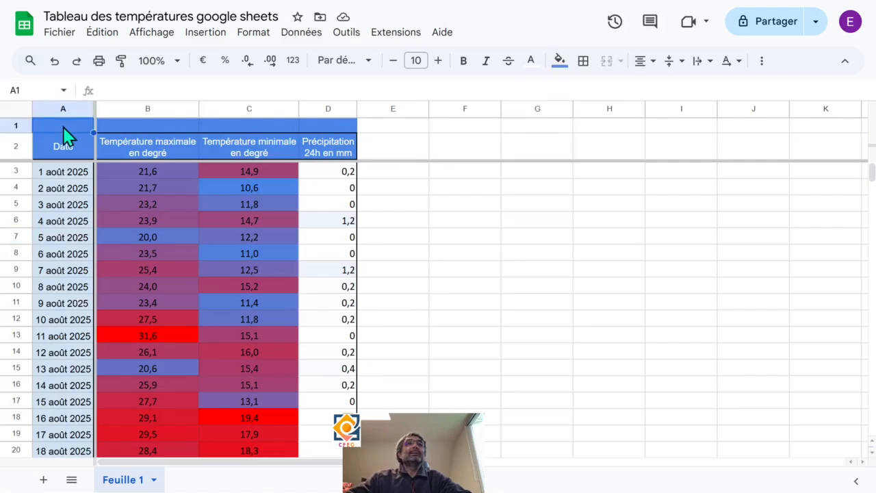
pyautogui.click(334, 126)
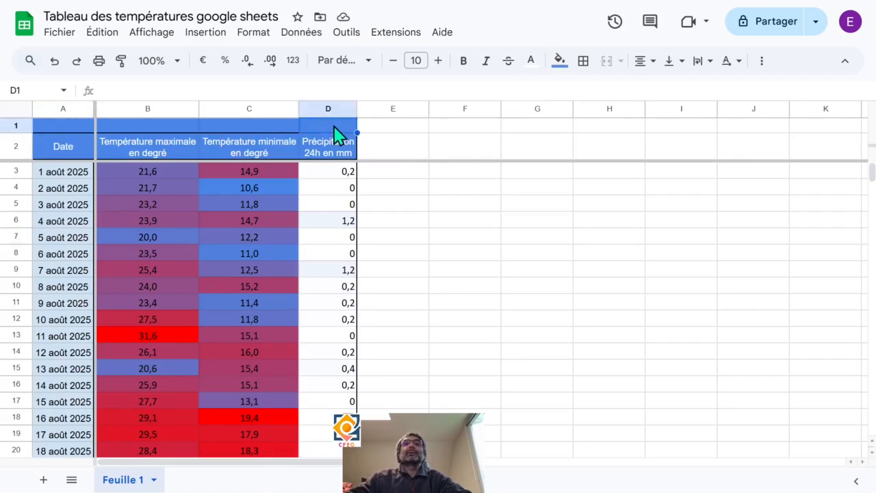
pyautogui.click(56, 130)
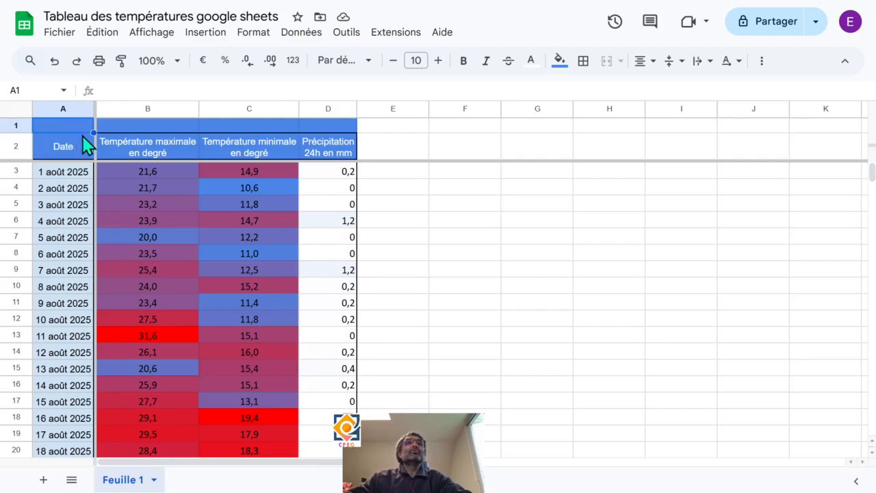
pyautogui.click(321, 125)
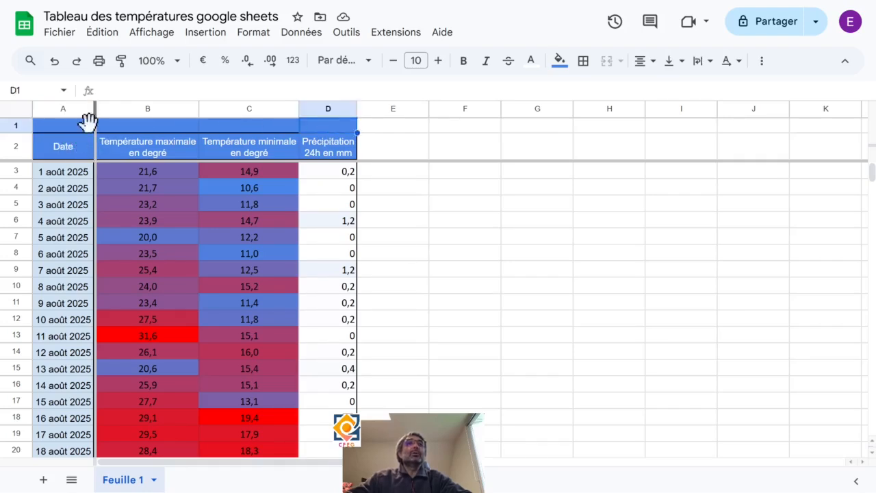
# Clear all formatting from the entire empty row 1 above the headers
pyautogui.click(67, 130)
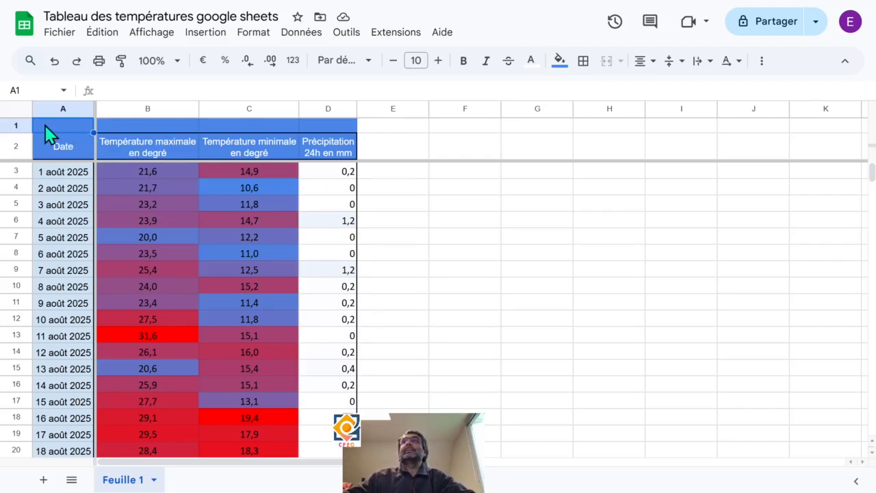
pyautogui.hotkey('shift', 'space')
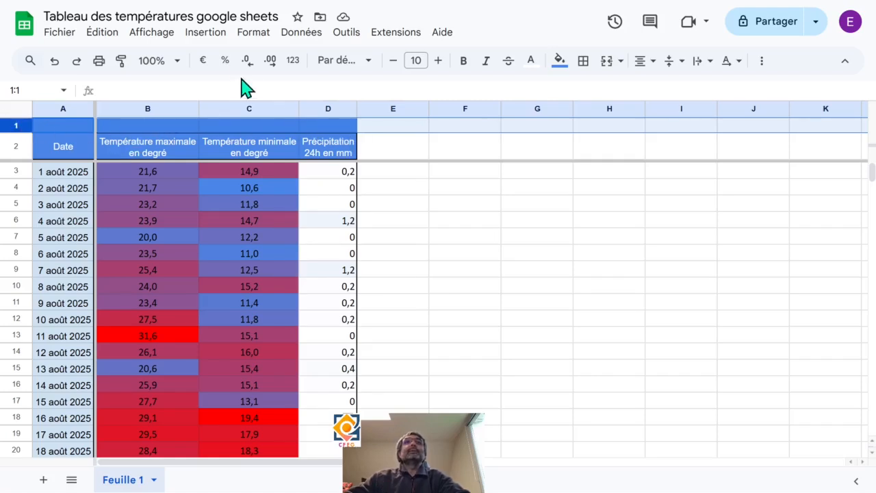
pyautogui.click(262, 35)
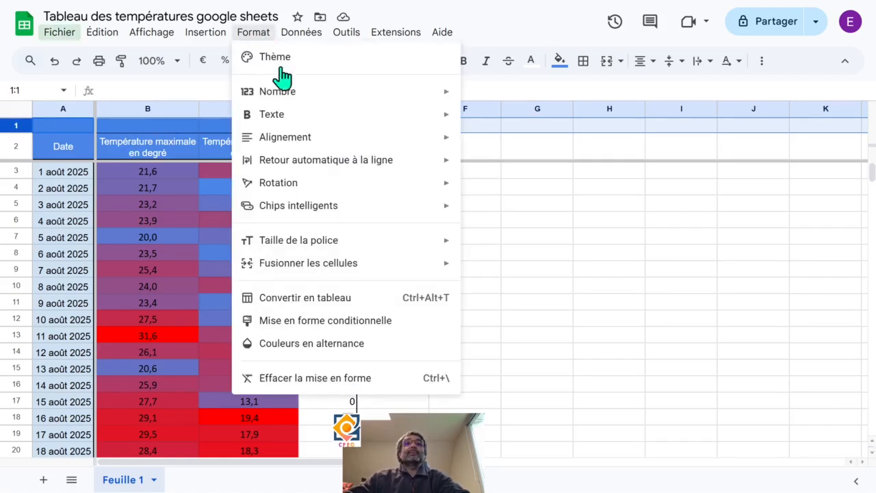
pyautogui.click(317, 388)
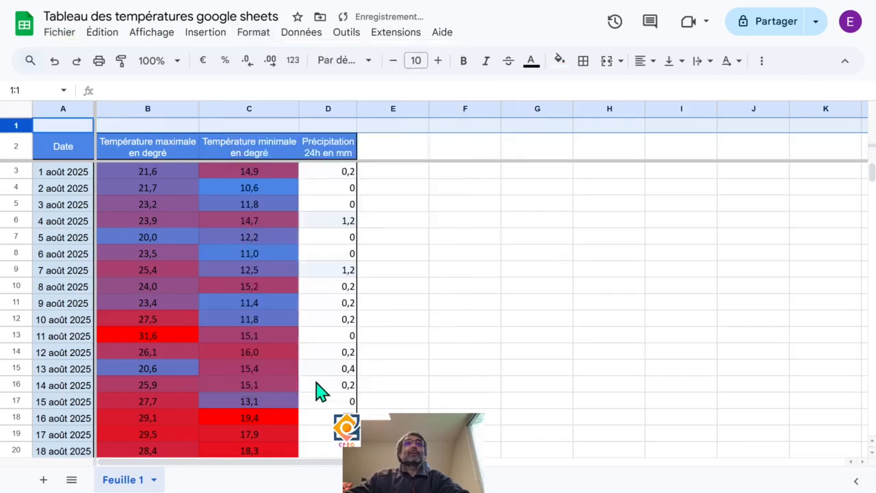
pyautogui.click(72, 127)
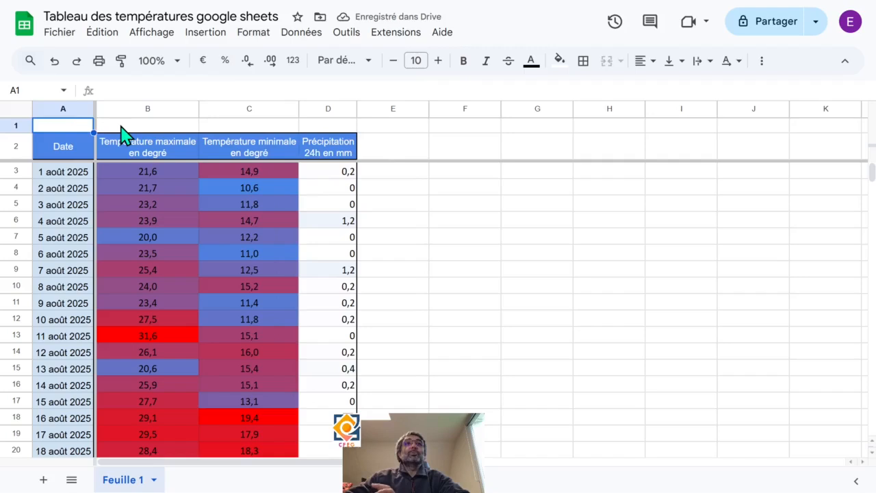
pyautogui.click(170, 130)
pyautogui.click(242, 128)
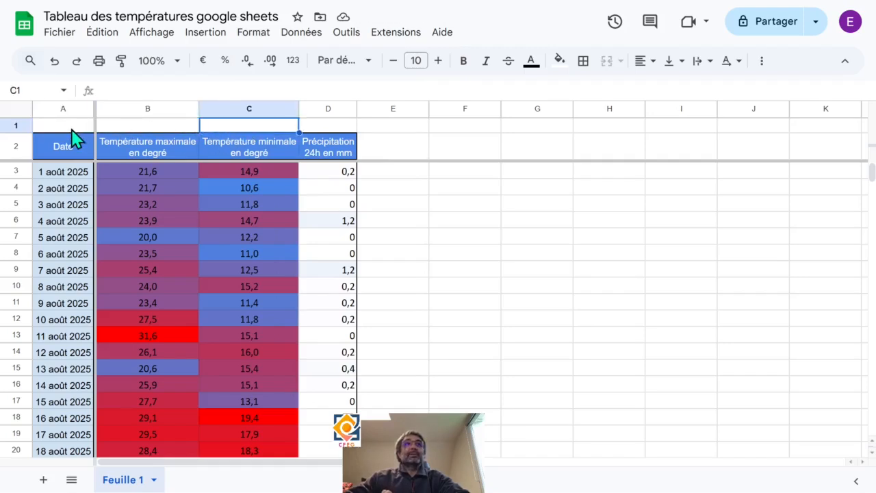
pyautogui.click(74, 129)
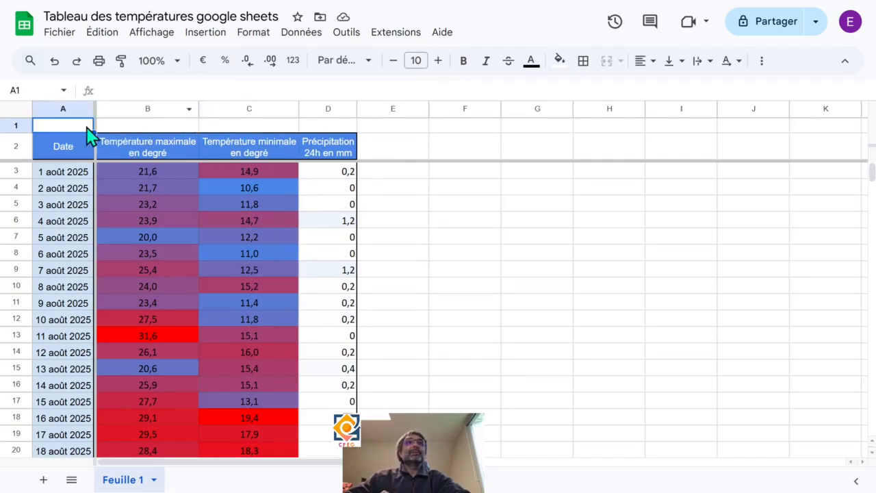
pyautogui.click(19, 125)
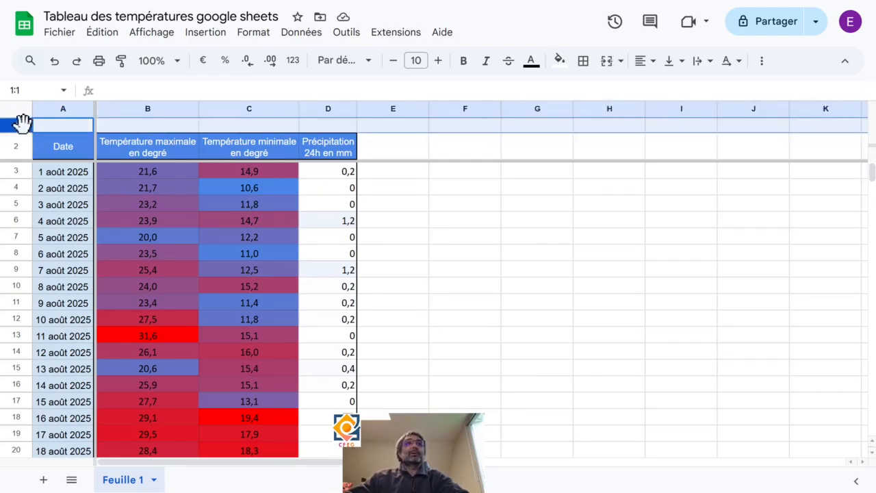
pyautogui.rightClick(22, 124)
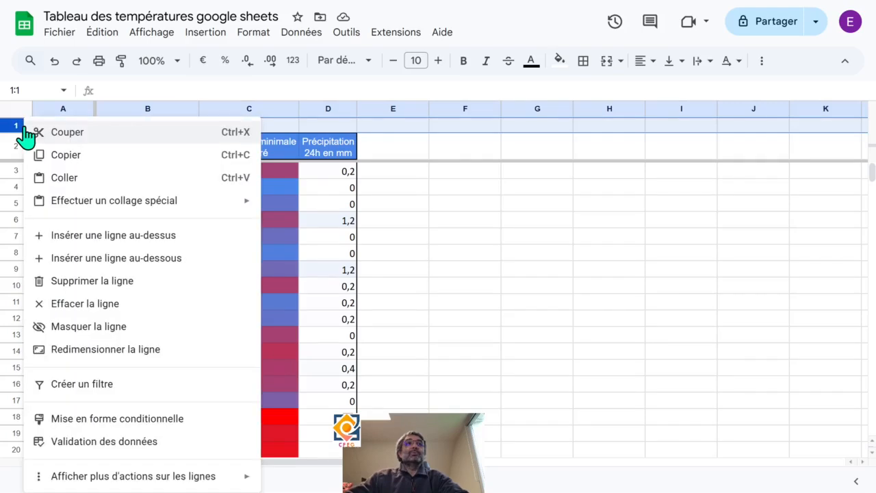
pyautogui.click(427, 240)
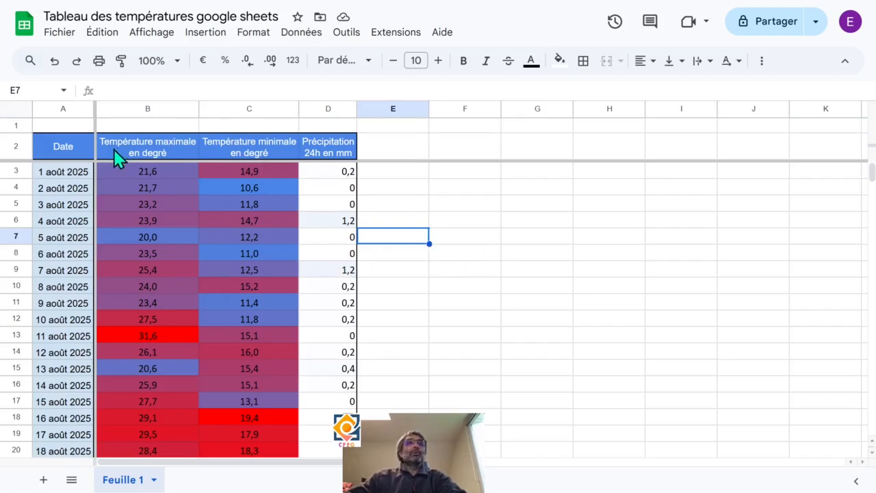
pyautogui.click(45, 156)
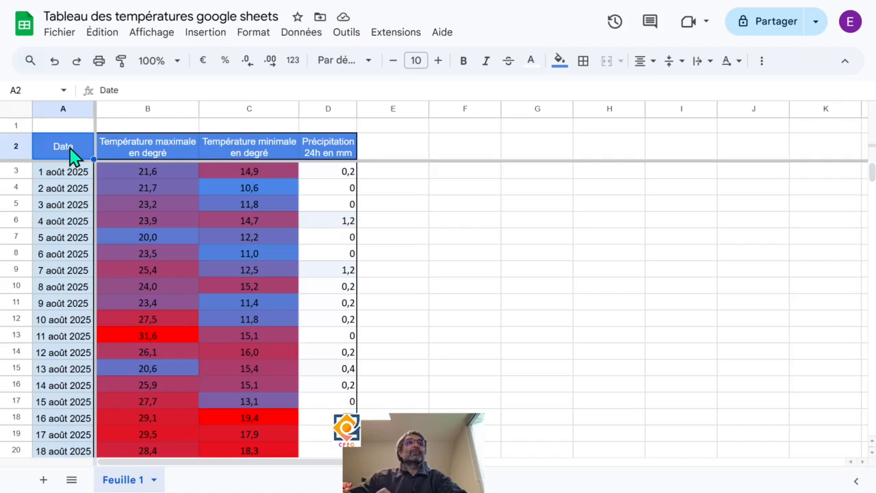
# Insert an empty column to the left of the Date column
pyautogui.click(48, 108)
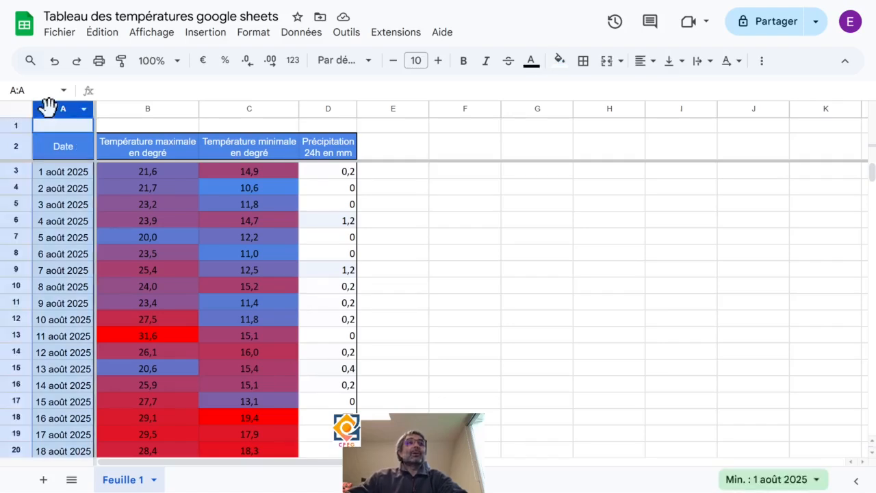
pyautogui.rightClick(48, 107)
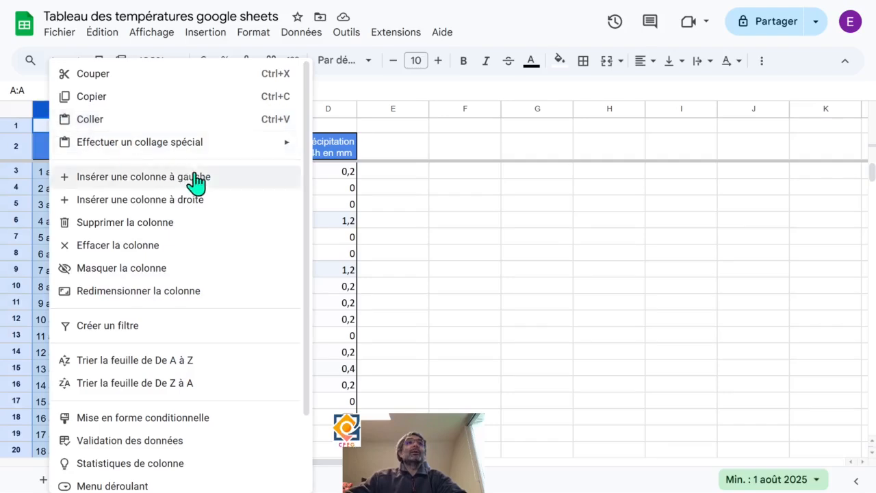
pyautogui.click(244, 190)
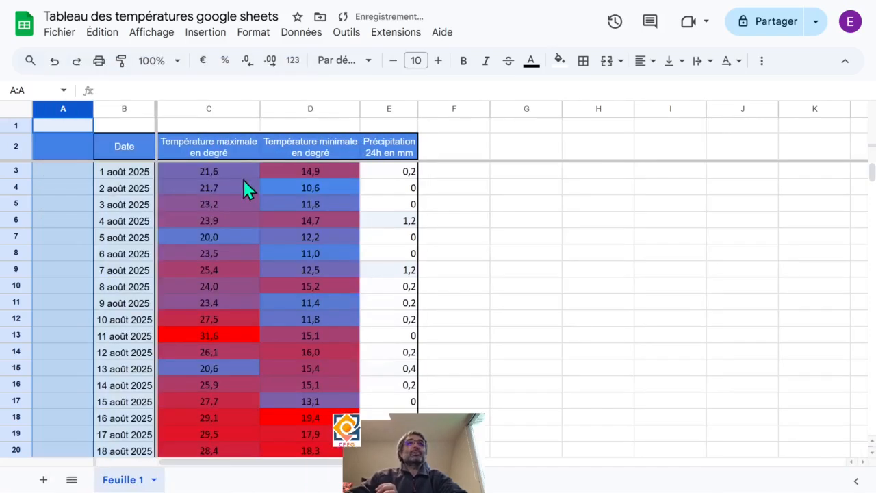
pyautogui.click(62, 221)
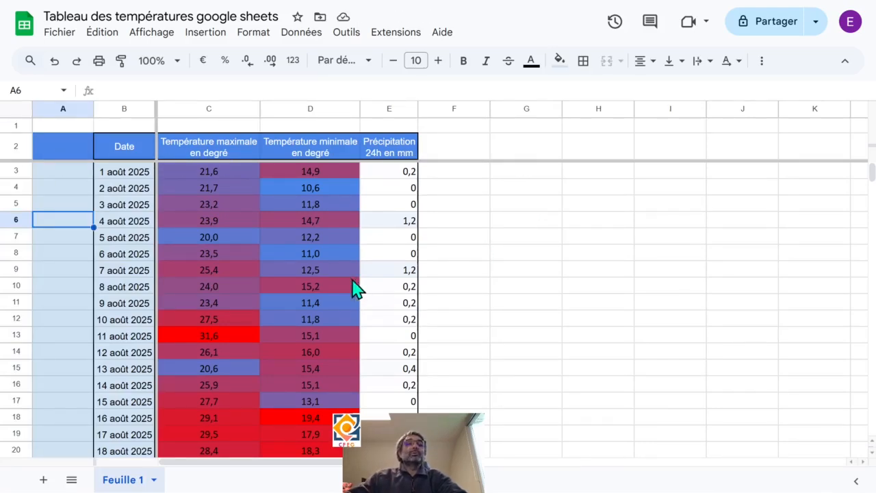
# Clear all formatting from the entire empty column A beside the Date column
pyautogui.click(55, 108)
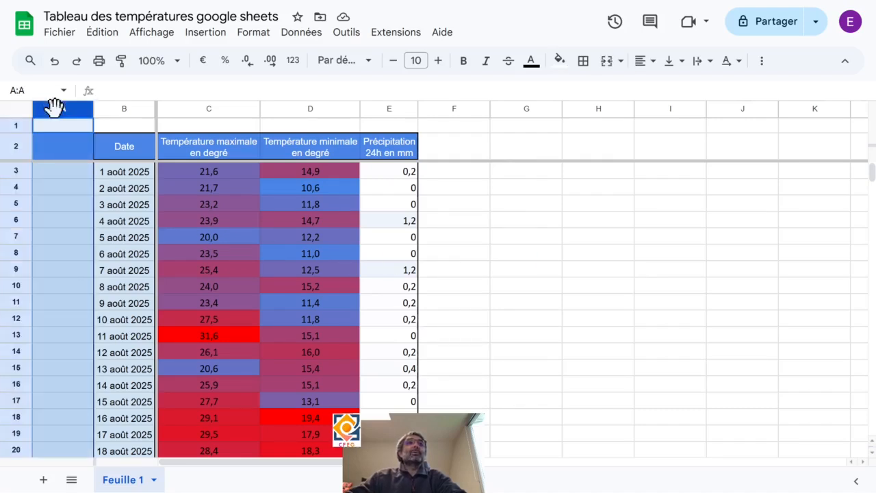
pyautogui.click(54, 206)
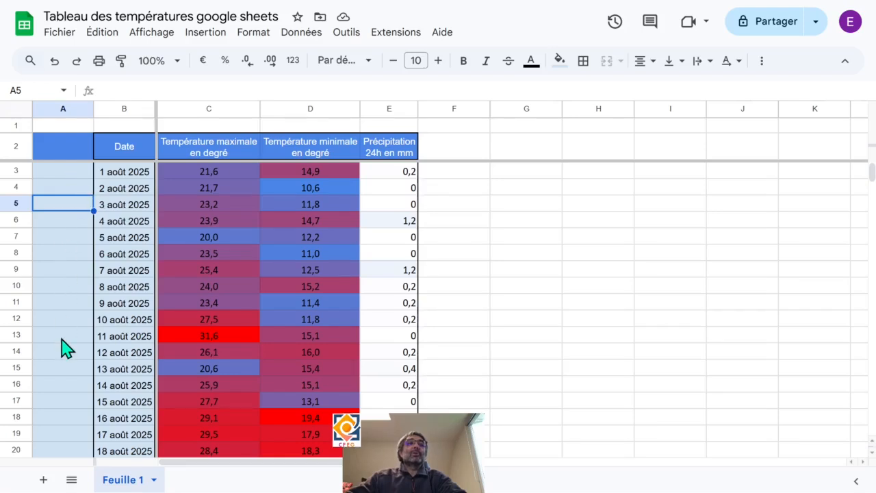
pyautogui.scroll(-5, 67, 348)
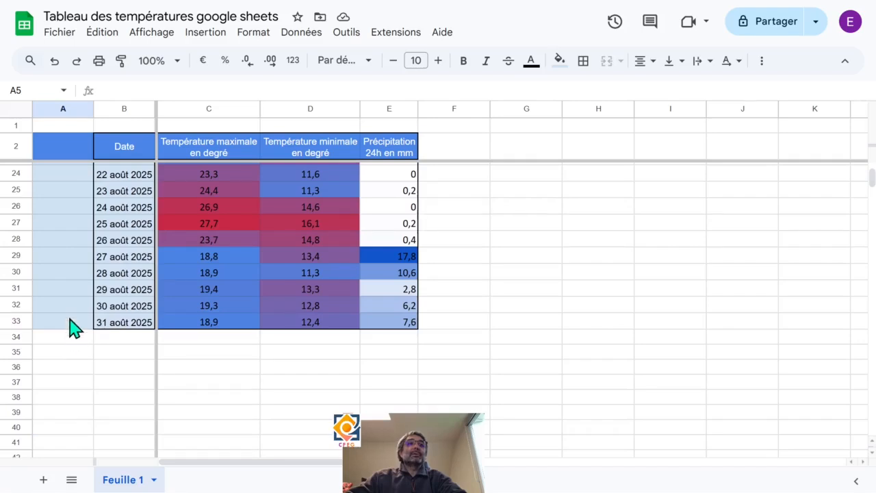
pyautogui.scroll(5, 74, 329)
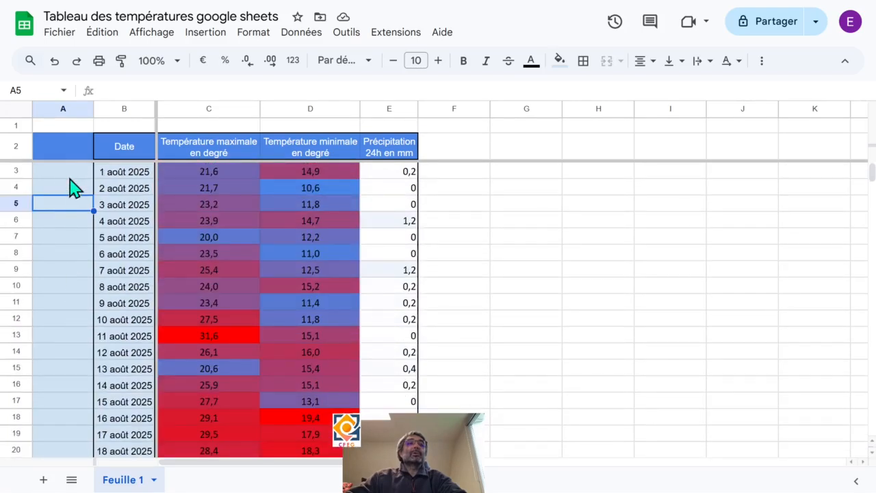
pyautogui.click(61, 107)
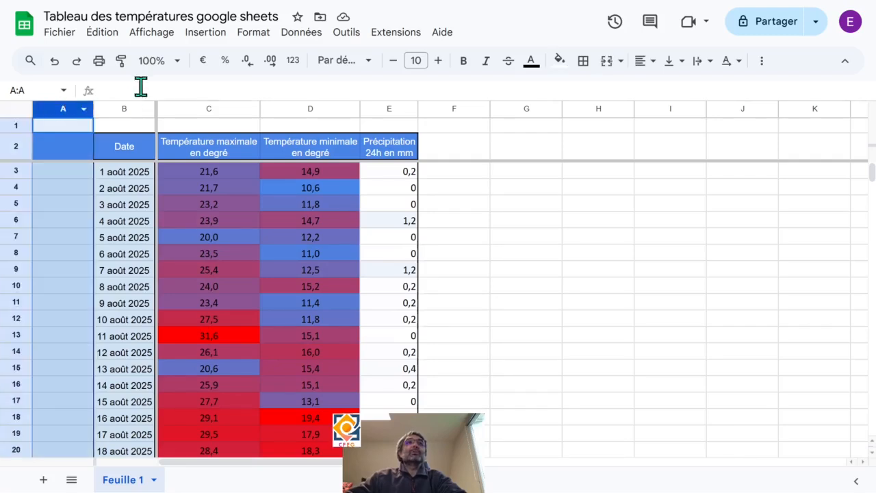
pyautogui.click(255, 34)
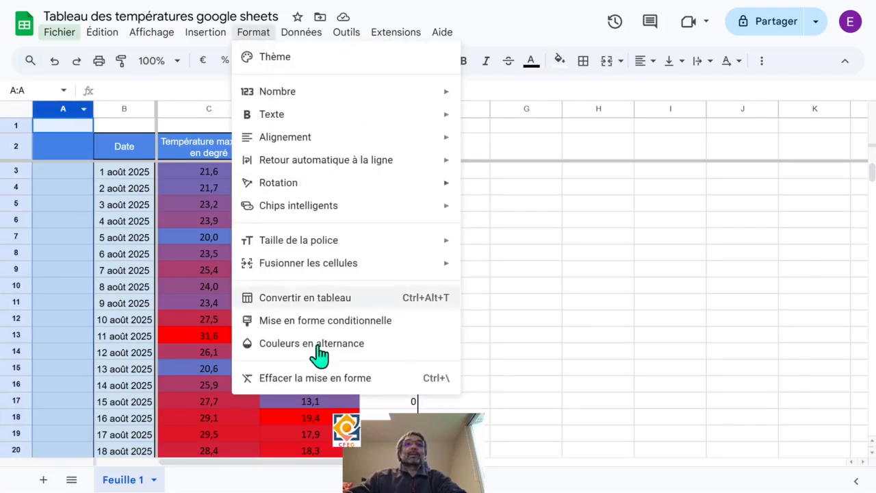
pyautogui.click(331, 385)
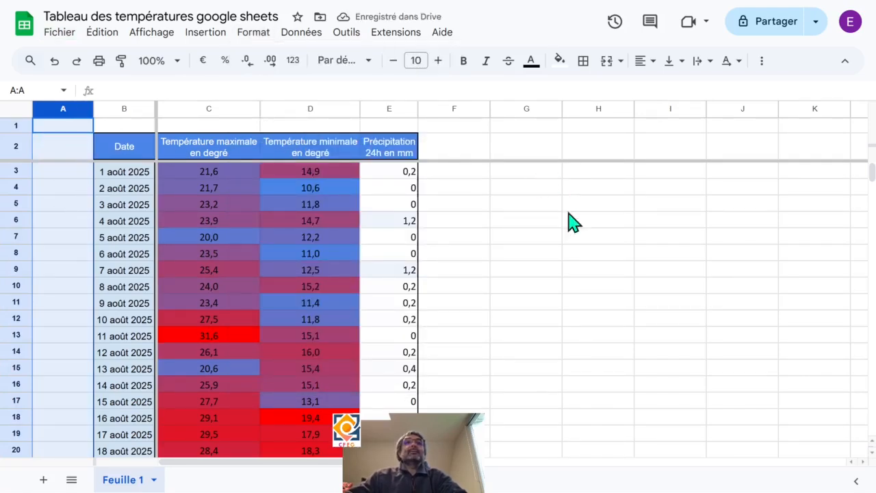
pyautogui.click(576, 255)
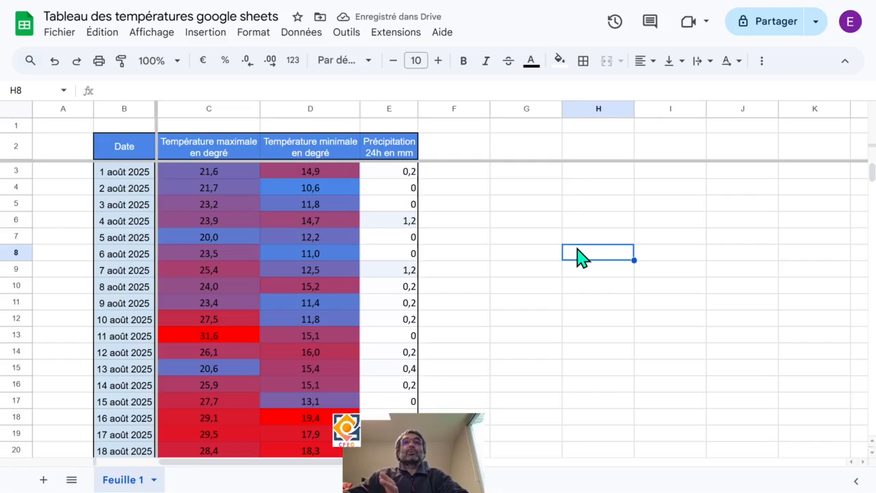
# Enter the title "Relevé météorologique d'août 2025" in cell B1 above the Date header
pyautogui.click(119, 156)
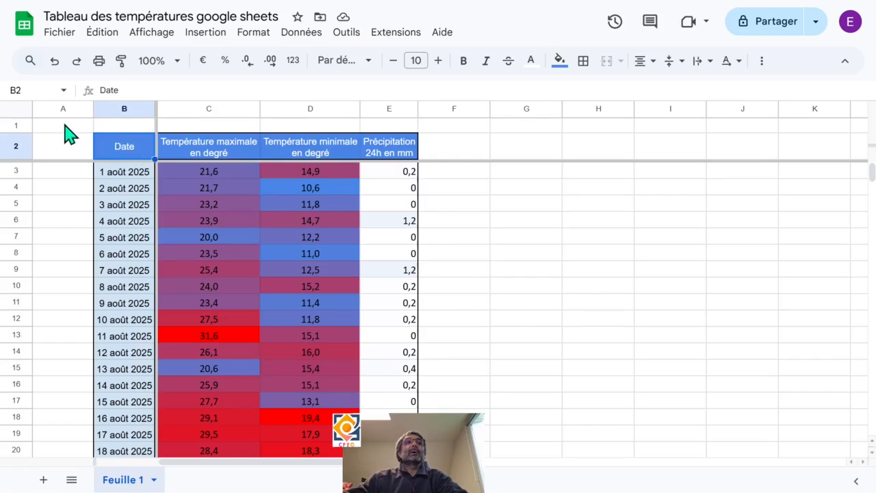
pyautogui.click(65, 125)
pyautogui.click(130, 161)
pyautogui.click(128, 126)
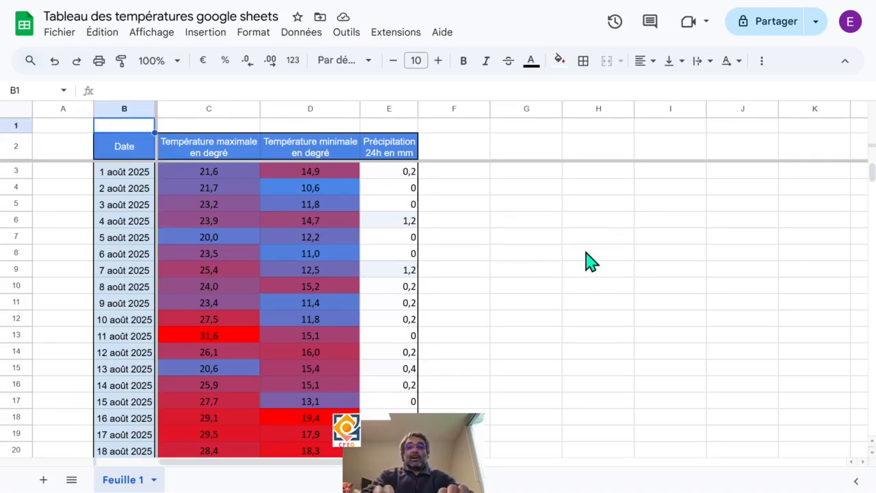
pyautogui.write('Relevé mét')
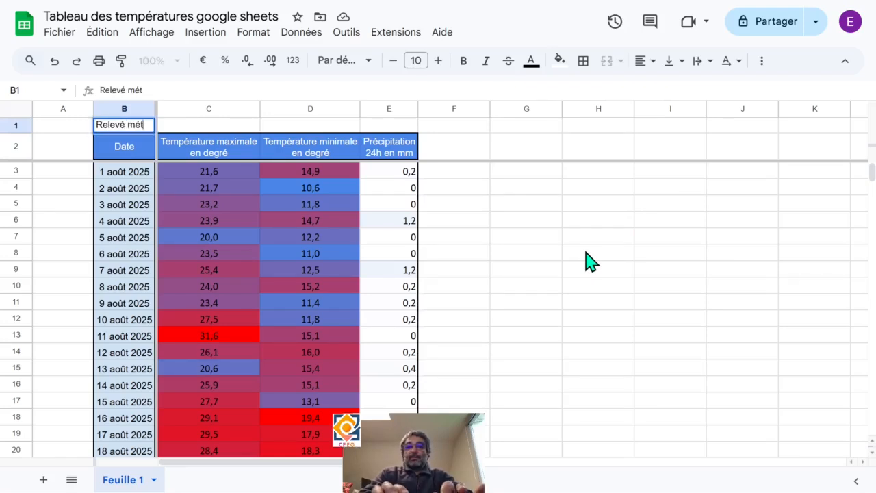
pyautogui.write("éorologique d'août 2025")
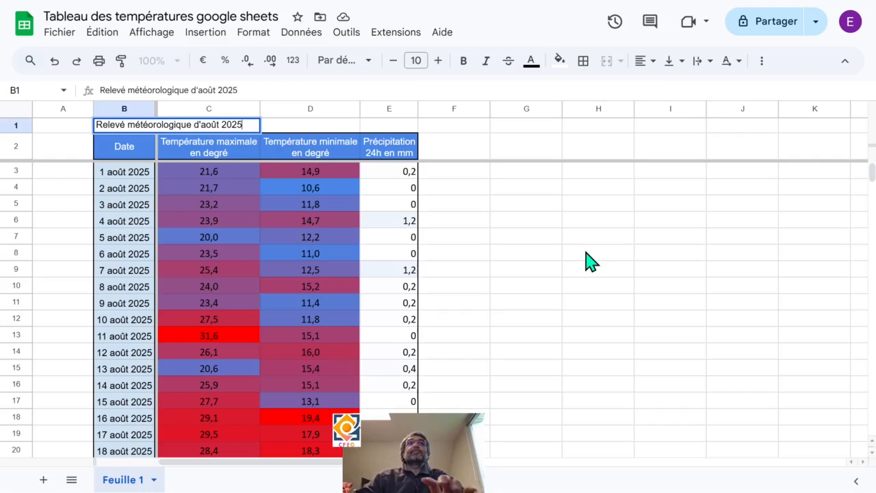
pyautogui.press('Return')
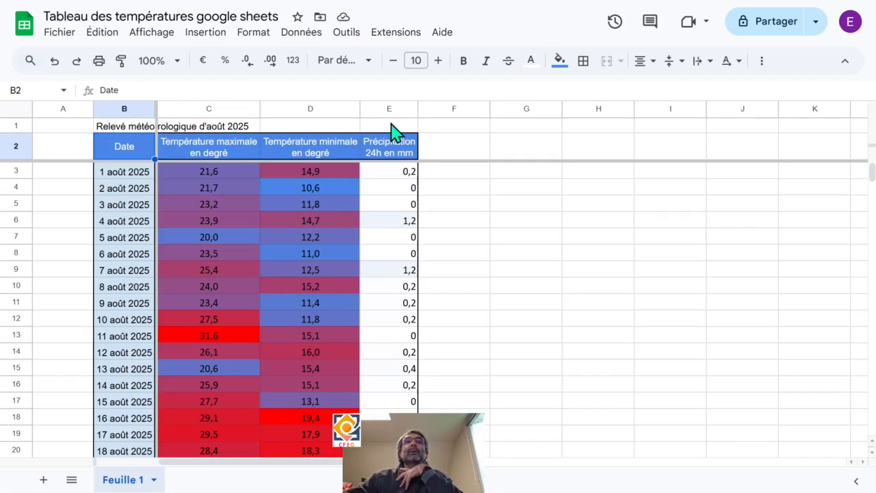
# Try to merge the title cells B1:E1 across the table's width
pyautogui.click(127, 126)
pyautogui.moveTo(127, 126); pyautogui.dragTo(391, 132)
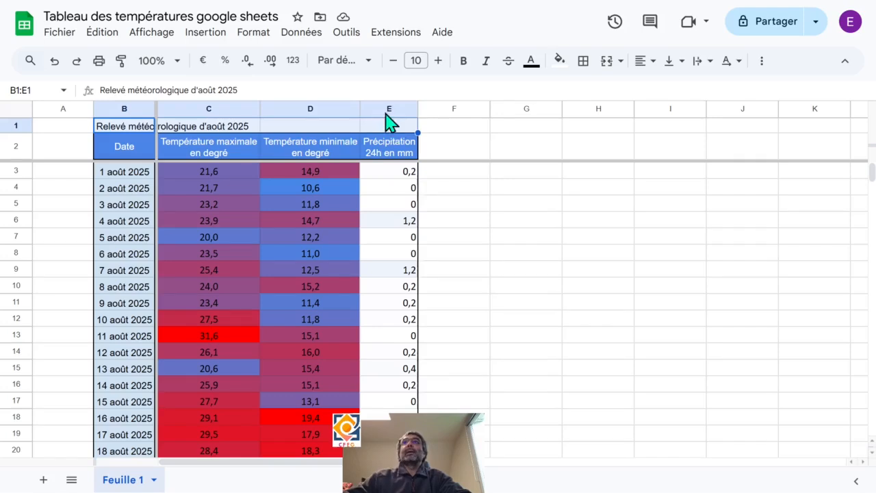
pyautogui.click(608, 67)
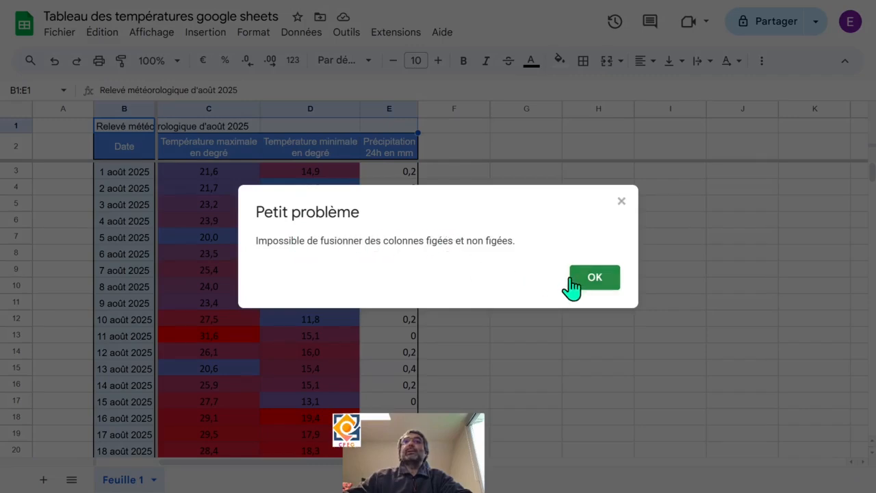
pyautogui.click(595, 278)
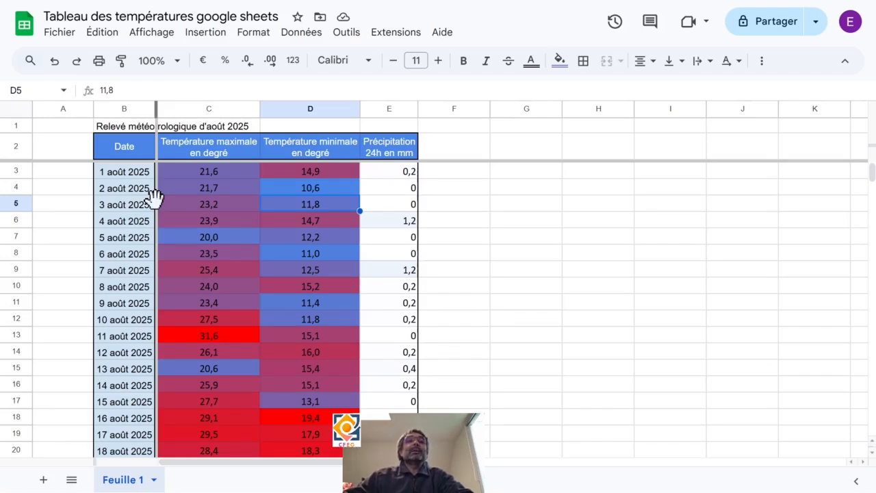
# Reduce the frozen columns to column A only, and merge cells B1:E1 for the title
pyautogui.moveTo(153, 200); pyautogui.dragTo(94, 227)
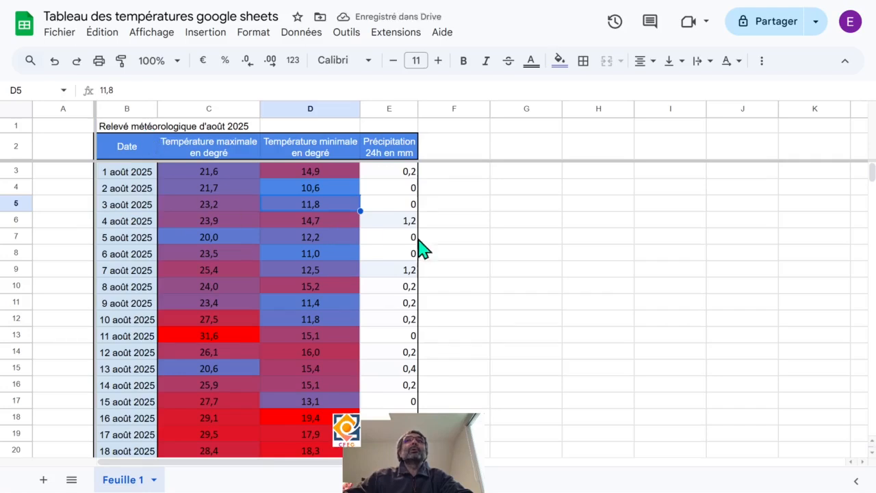
pyautogui.click(136, 130)
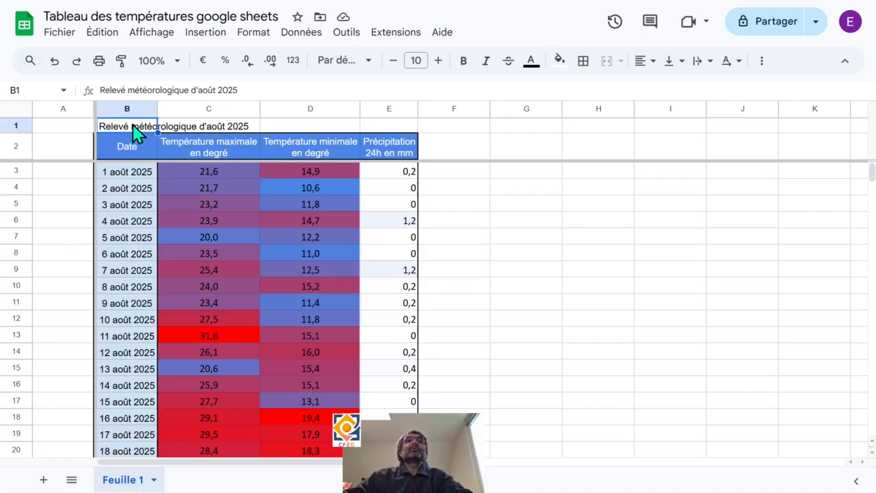
pyautogui.moveTo(133, 127); pyautogui.dragTo(395, 127)
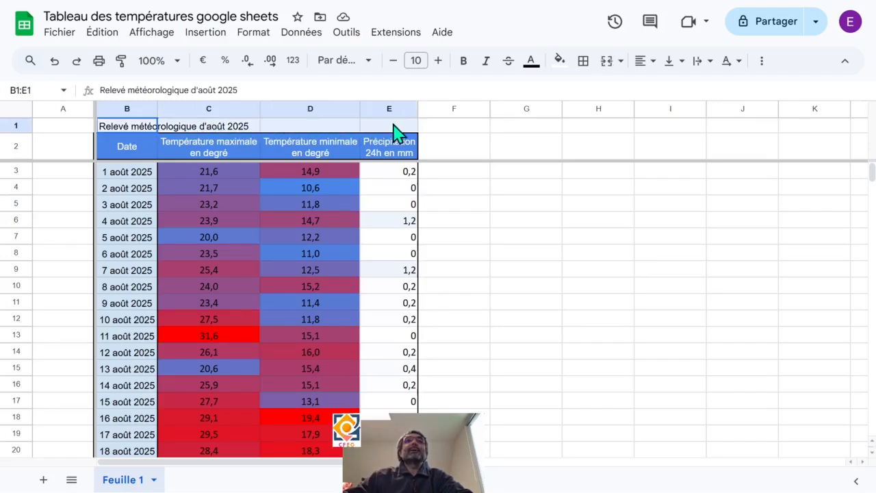
pyautogui.click(607, 64)
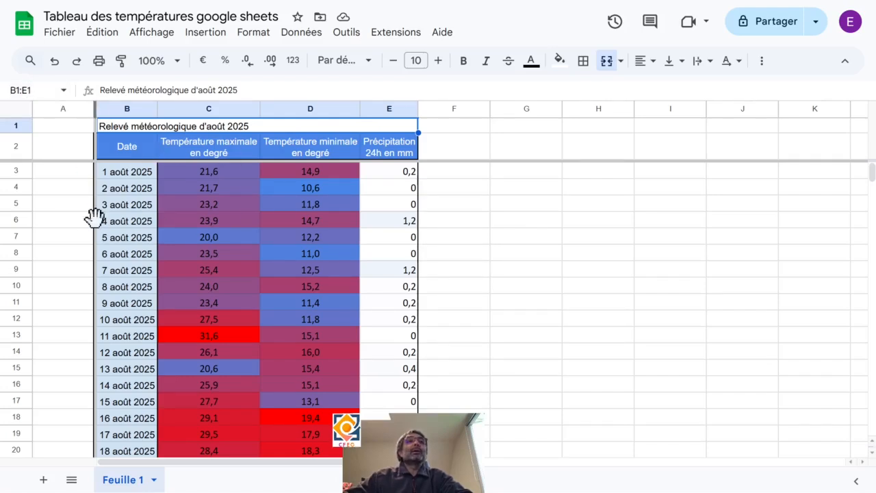
# Try to extend the frozen columns to include the Date column B again
pyautogui.moveTo(93, 203); pyautogui.dragTo(157, 209)
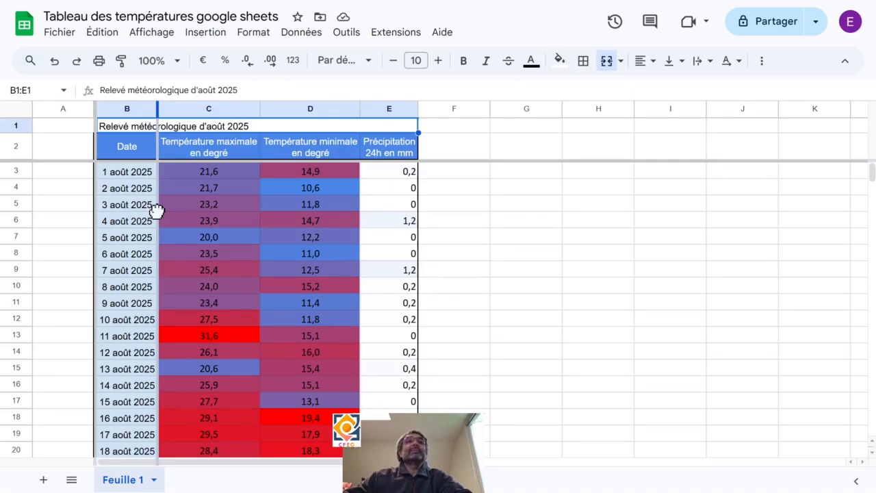
pyautogui.moveTo(156, 210); pyautogui.dragTo(158, 210)
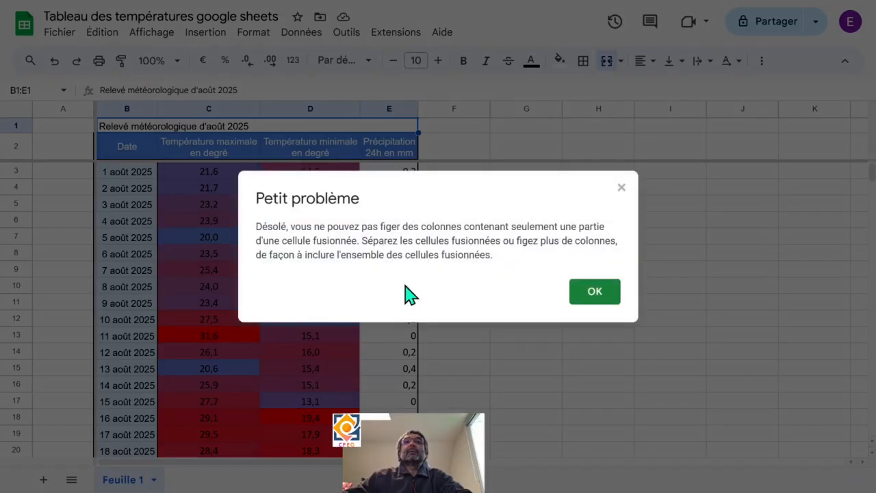
pyautogui.click(597, 301)
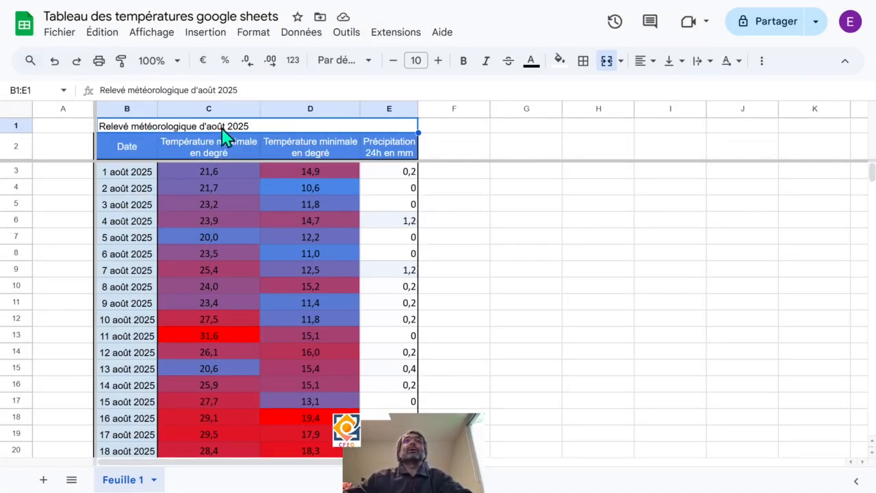
# Centre the merged title horizontally and make it bold
pyautogui.click(654, 63)
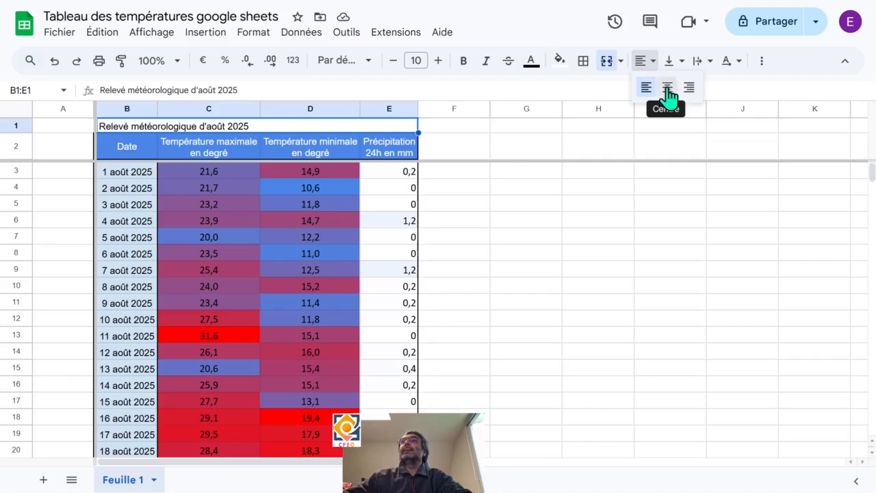
pyautogui.click(667, 98)
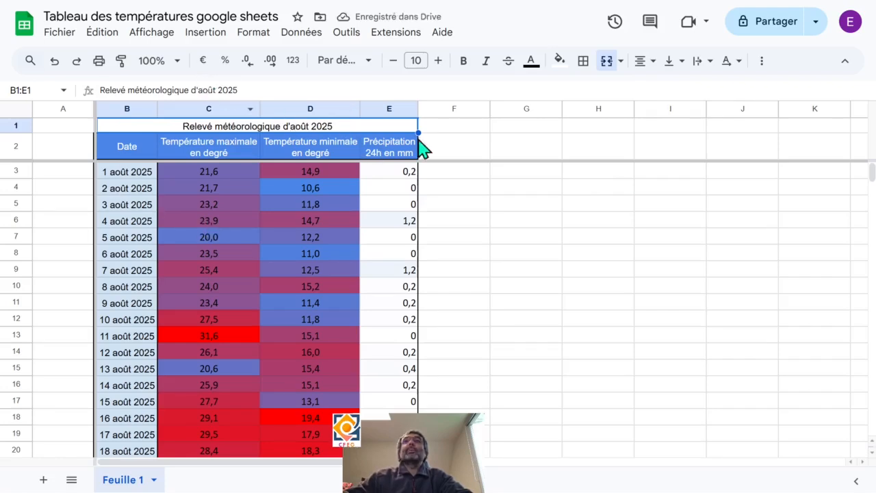
pyautogui.click(464, 65)
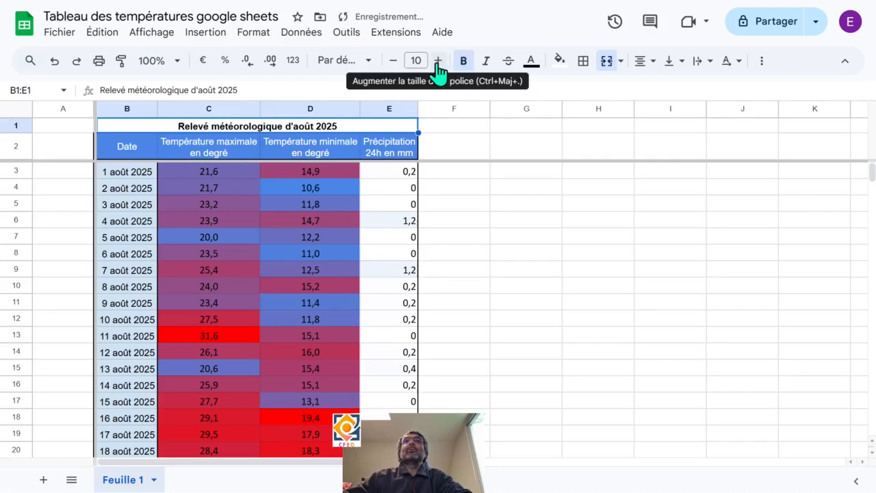
# Increase the title's font size to 16
pyautogui.click(436, 62)
pyautogui.click(437, 62)
pyautogui.click(438, 61)
pyautogui.click(438, 61)
pyautogui.click(438, 62)
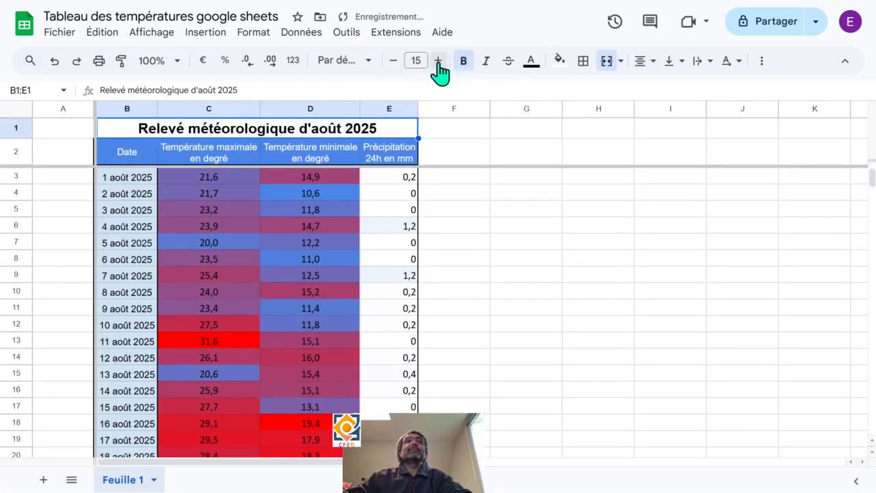
pyautogui.click(438, 62)
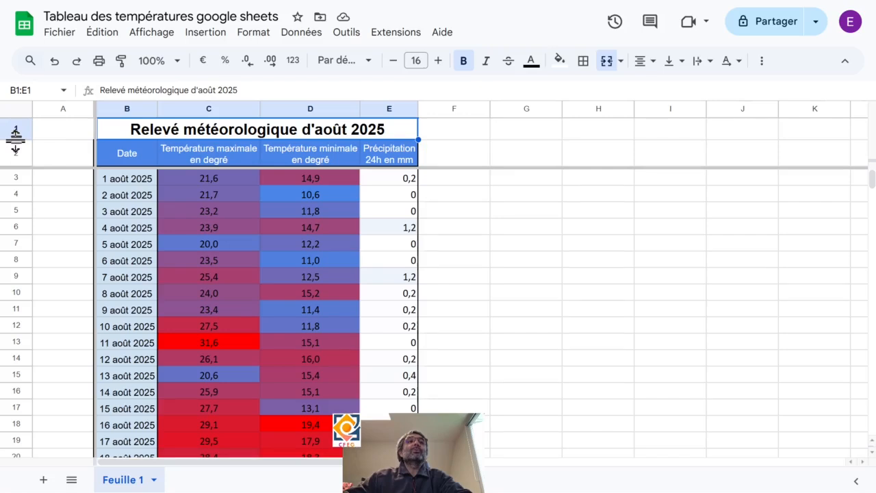
# Make row 1 about twice as tall and align the title vertically to the middle
pyautogui.moveTo(15, 139); pyautogui.dragTo(15, 159)
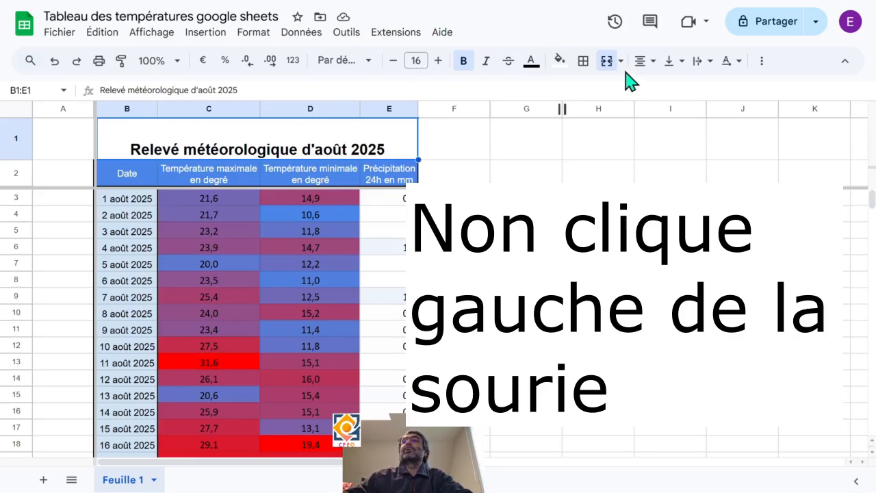
pyautogui.click(684, 69)
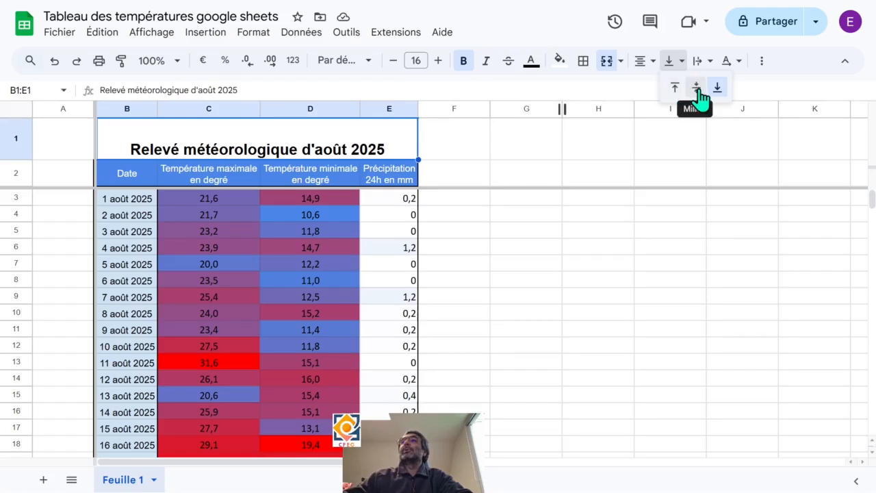
pyautogui.click(697, 89)
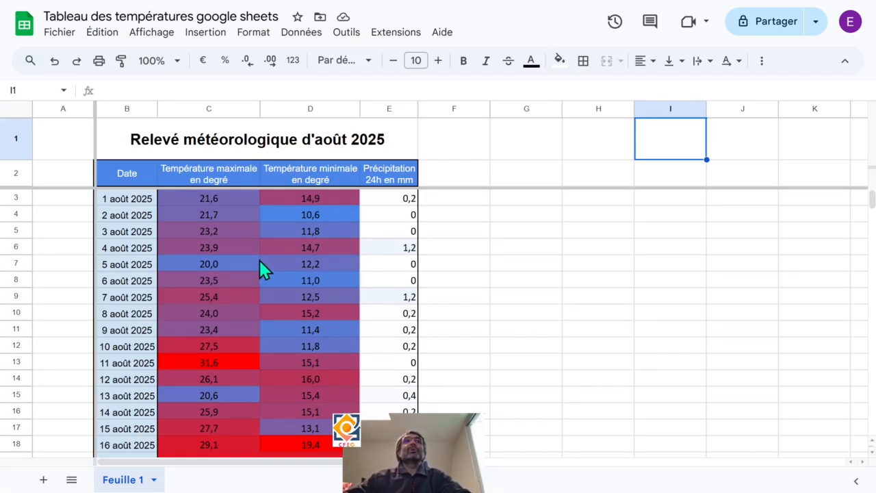
# Check the document's save status in Drive and look over the titled table
pyautogui.click(225, 148)
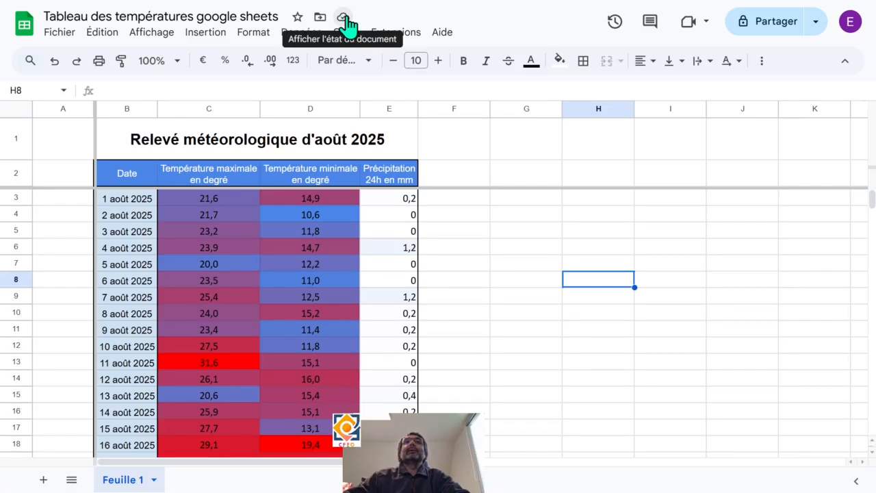
pyautogui.click(344, 21)
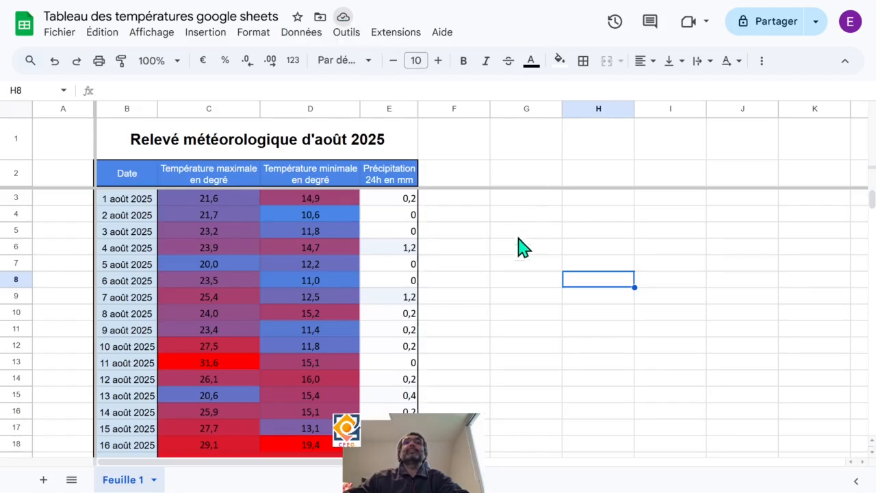
pyautogui.click(498, 281)
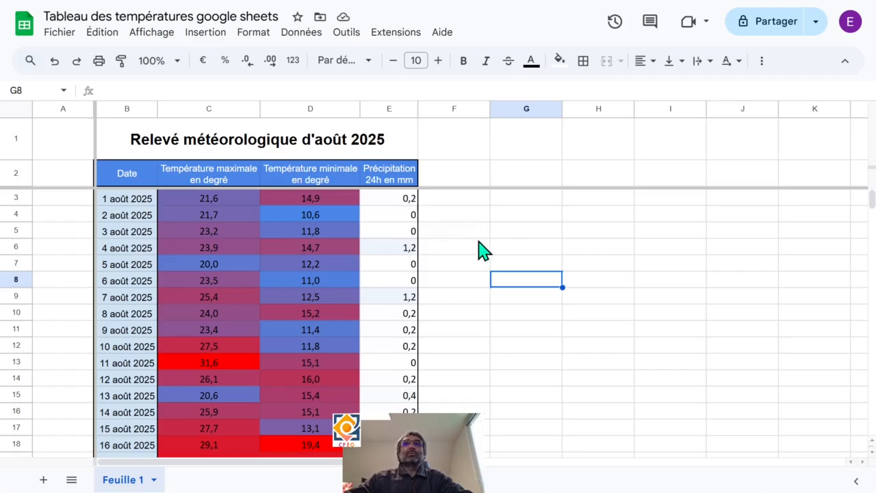
pyautogui.scroll(-3, 481, 251)
pyautogui.scroll(3, 481, 250)
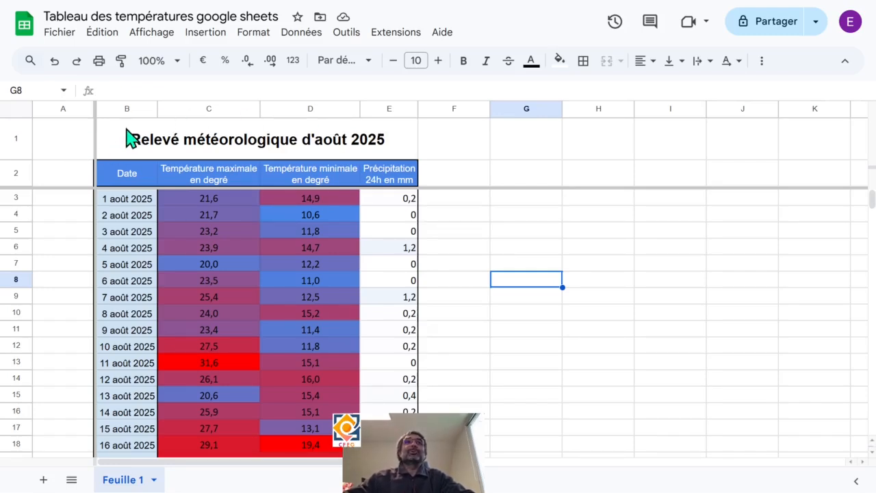
# Enter 12 in cell F30, outside the table beside the 28 août 2025 row
pyautogui.moveTo(127, 137); pyautogui.dragTo(150, 321)
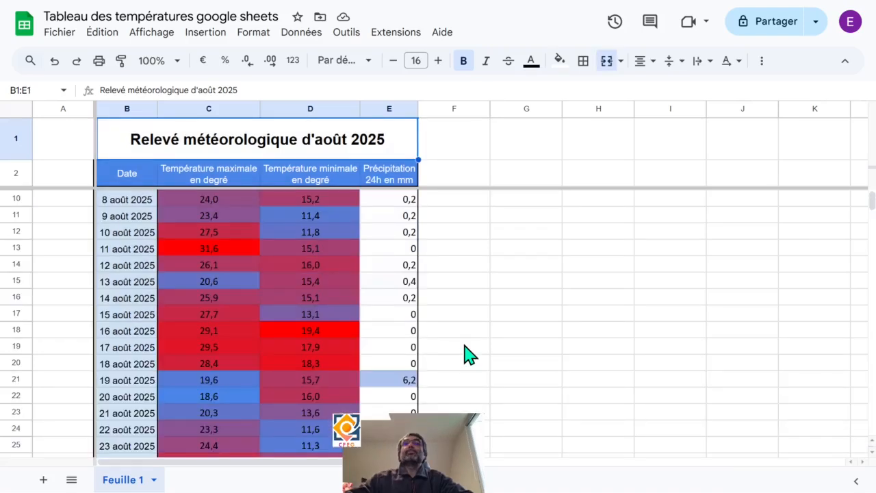
pyautogui.scroll(-3, 466, 354)
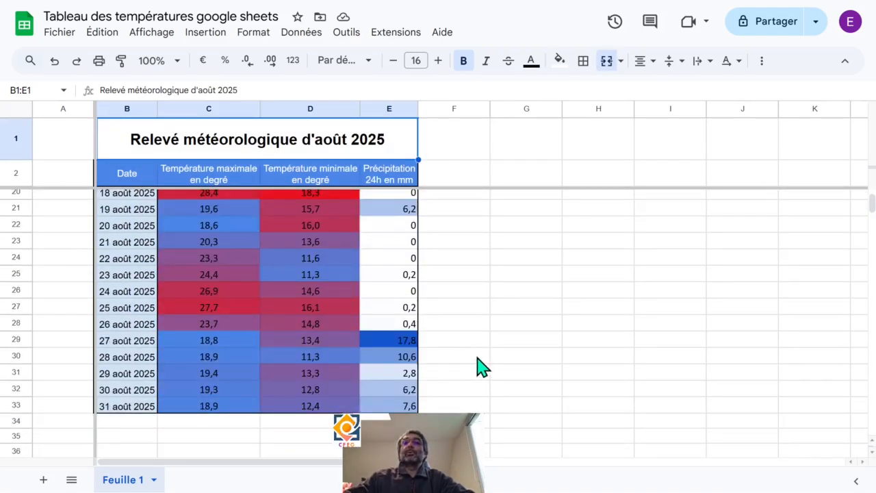
pyautogui.click(480, 361)
pyautogui.write('12')
pyautogui.press('Return')
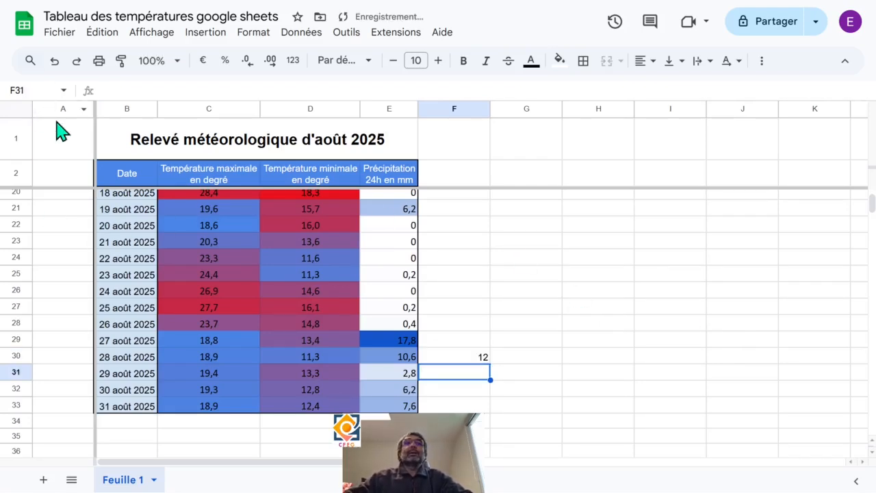
# Select the table with its title, B1:E33, and set the print settings to print only the selected cells
pyautogui.moveTo(223, 141); pyautogui.dragTo(239, 393)
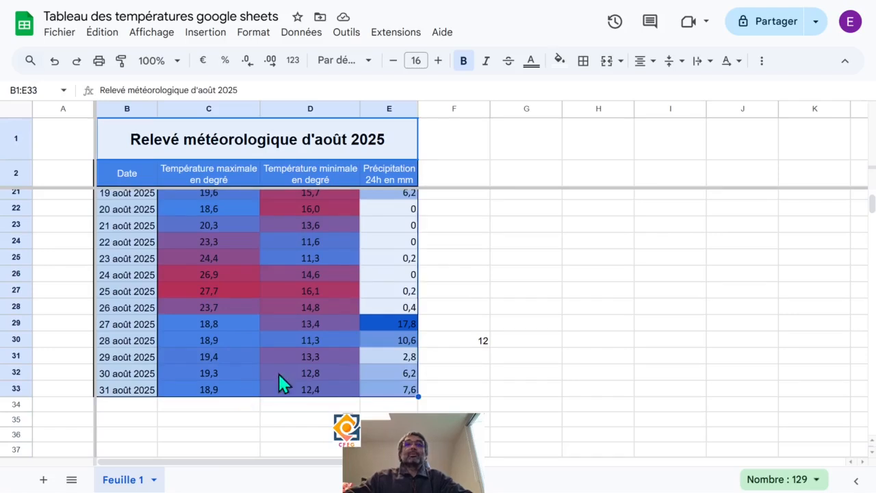
pyautogui.click(60, 33)
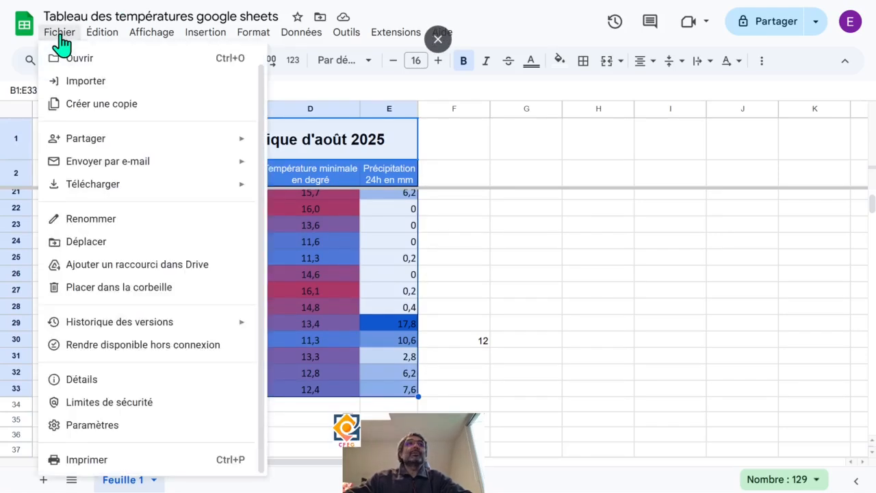
pyautogui.click(114, 462)
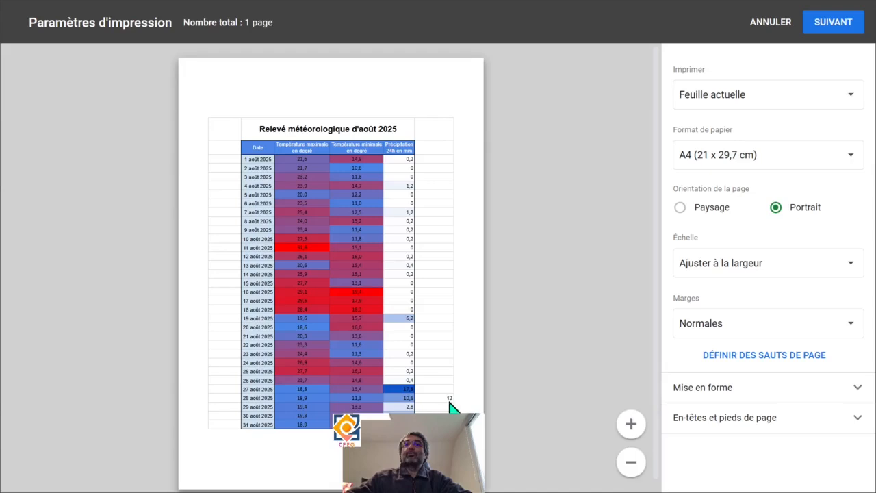
pyautogui.click(761, 98)
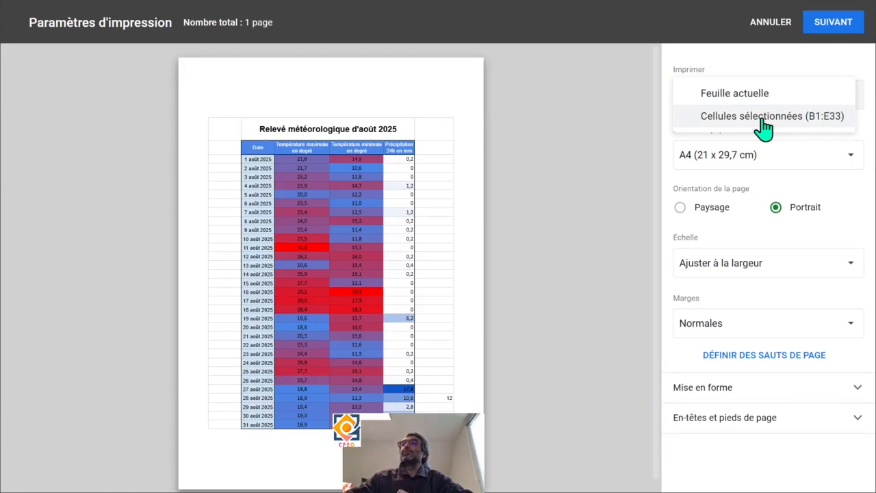
pyautogui.click(762, 117)
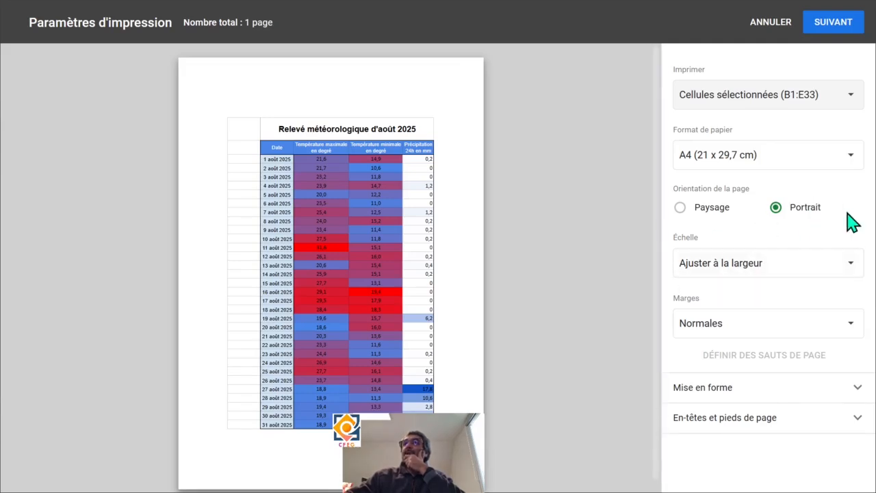
# Keep the print scale at Ajuster à la largeur and turn off the gridlines for the printed table
pyautogui.click(774, 276)
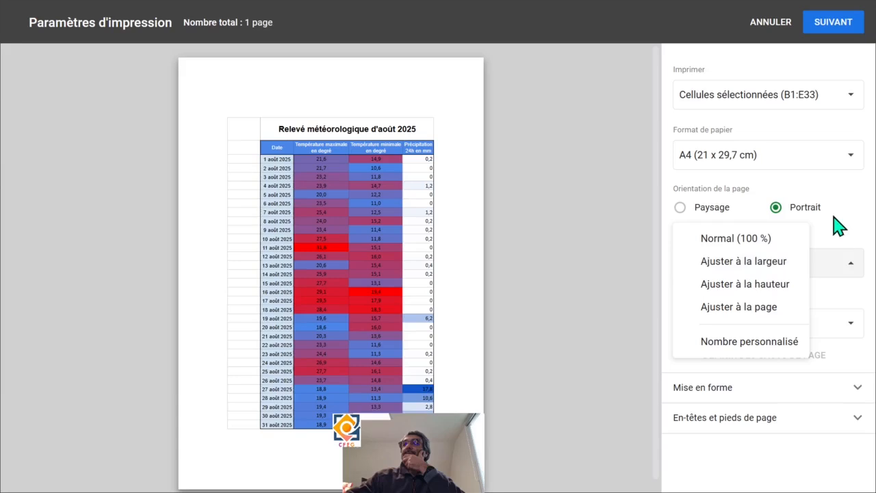
pyautogui.click(838, 224)
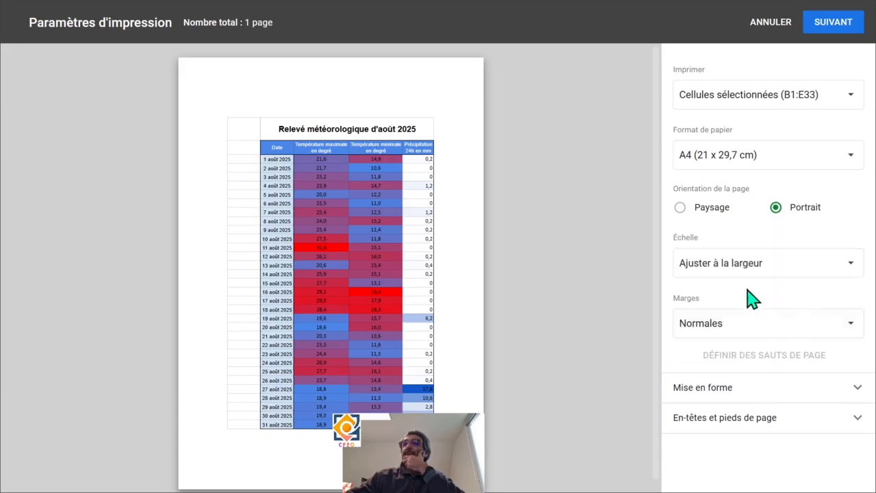
pyautogui.click(856, 388)
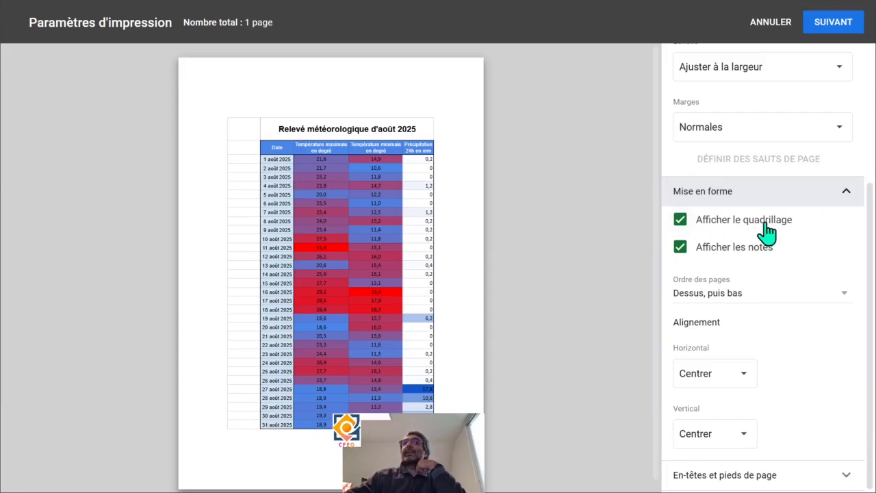
pyautogui.click(680, 220)
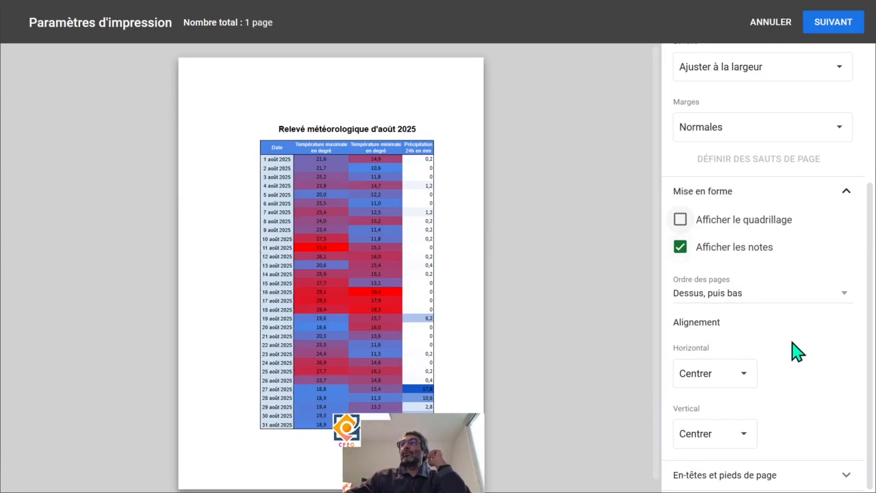
# Keep the page's horizontal and vertical alignment at Centrer, and continue to the final print dialog
pyautogui.click(731, 385)
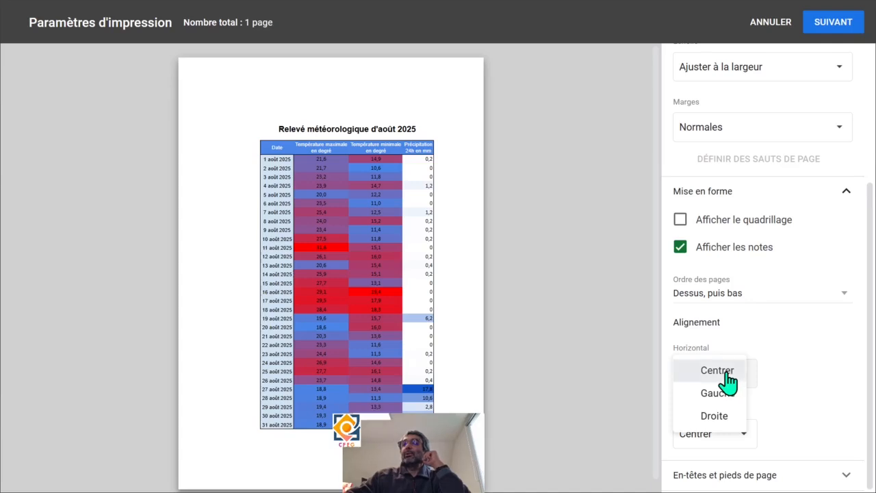
pyautogui.click(726, 377)
pyautogui.click(715, 438)
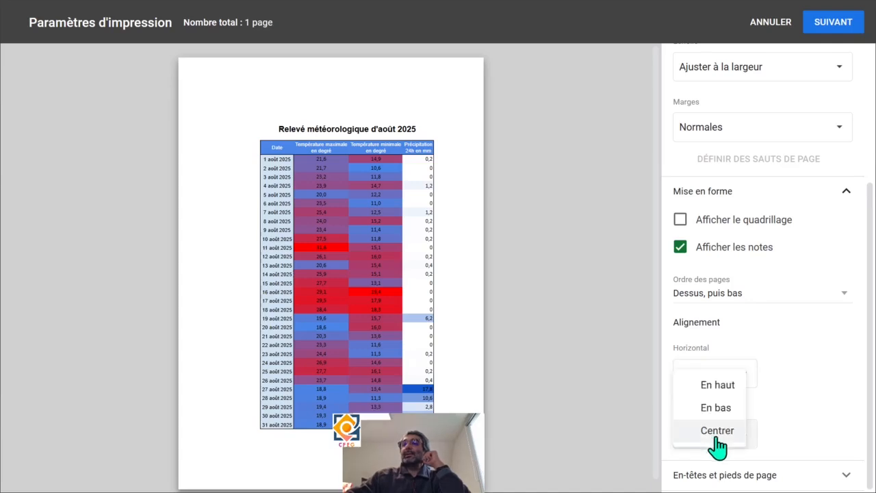
pyautogui.click(716, 441)
pyautogui.click(704, 445)
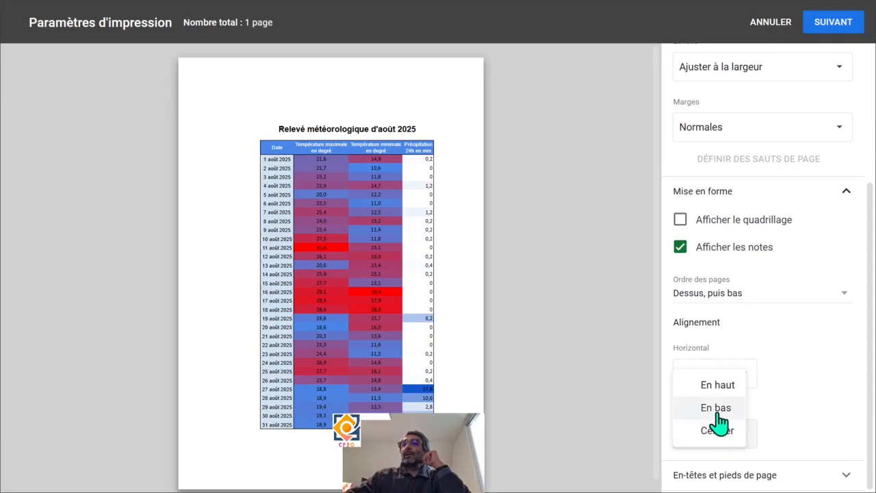
pyautogui.click(824, 410)
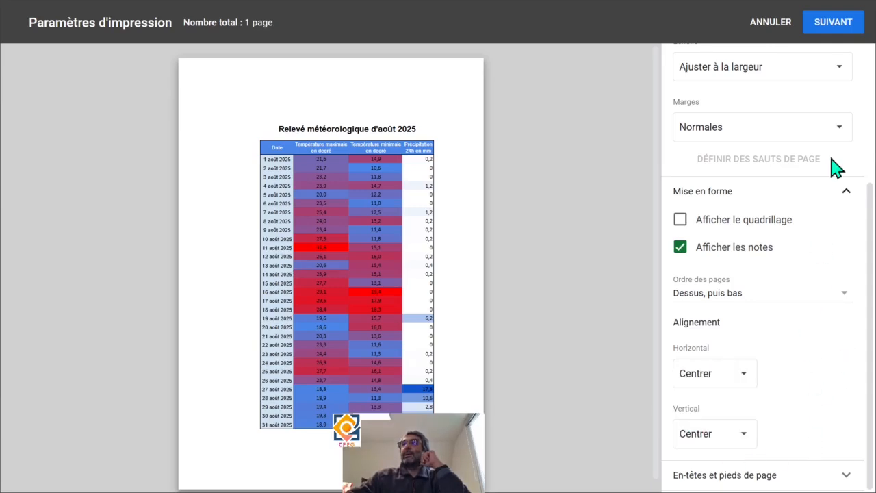
pyautogui.click(834, 23)
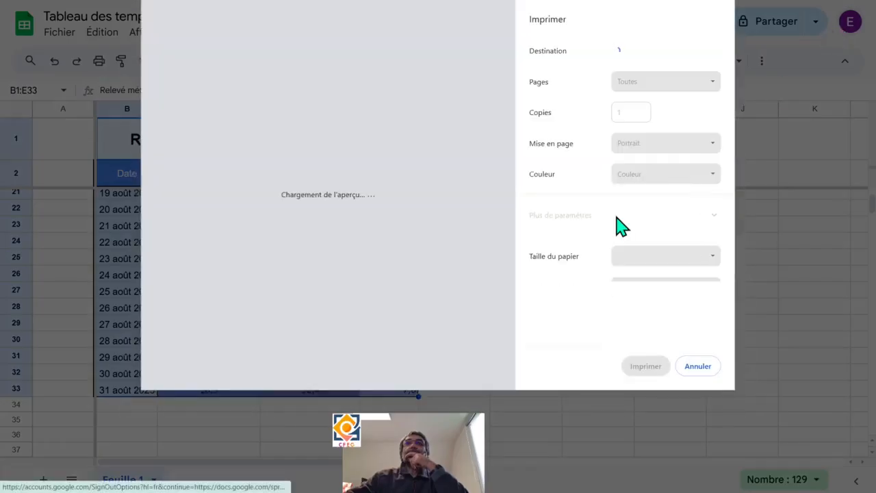